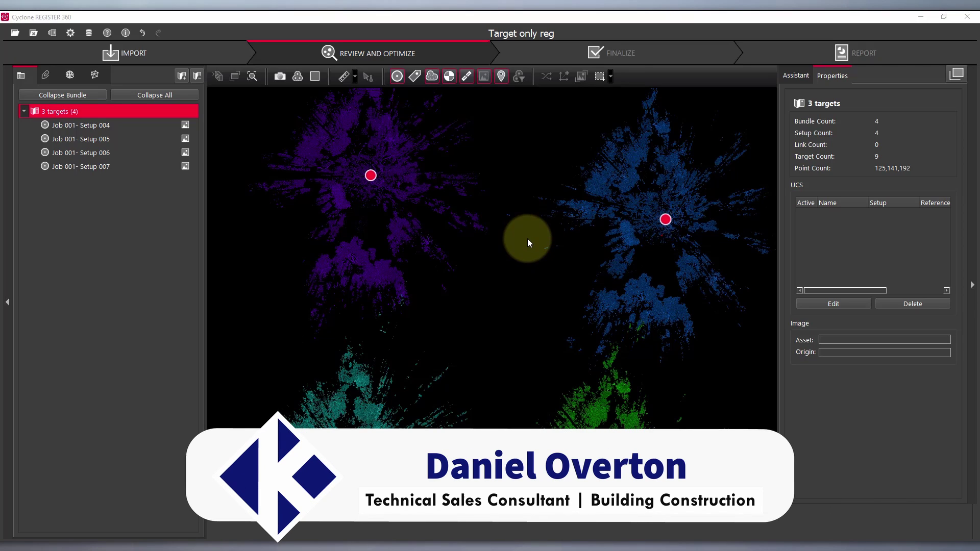
Open the setup cloud of Job 001- Setup 005 and color it by Grayscale Intensity Map
mouse_move(544, 267)
left_mouse_down()
mouse_move(561, 269)
mouse_move(553, 266)
left_mouse_up()
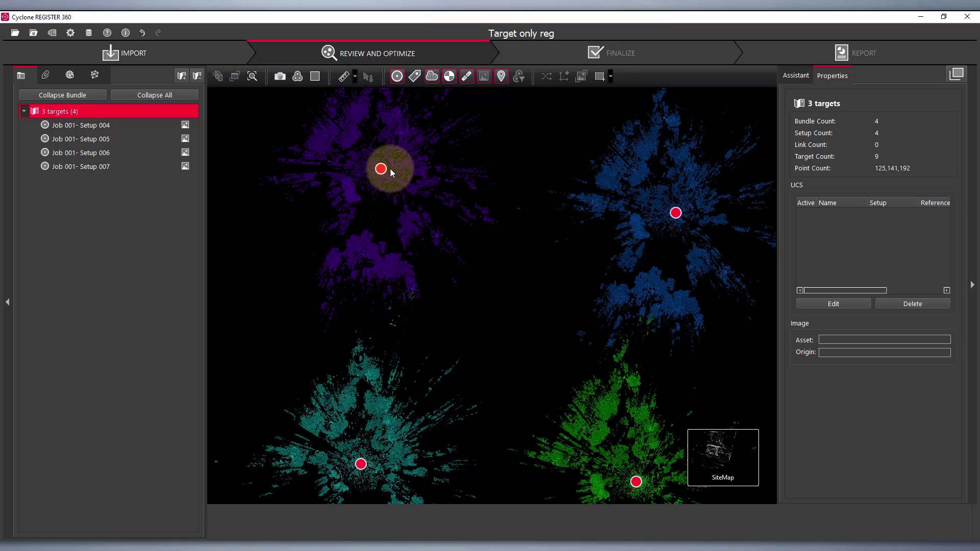
left_click(382, 170)
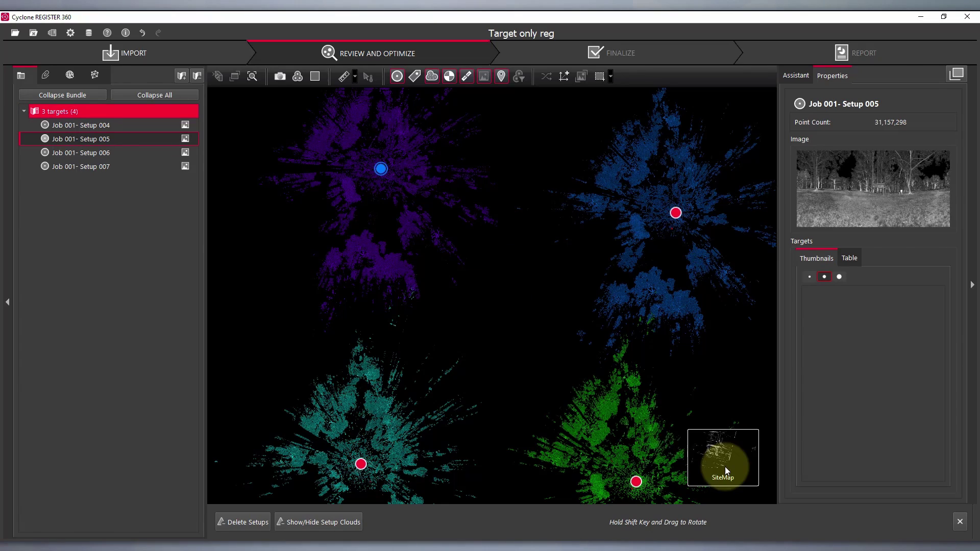
mouse_move(725, 466)
left_click(669, 464)
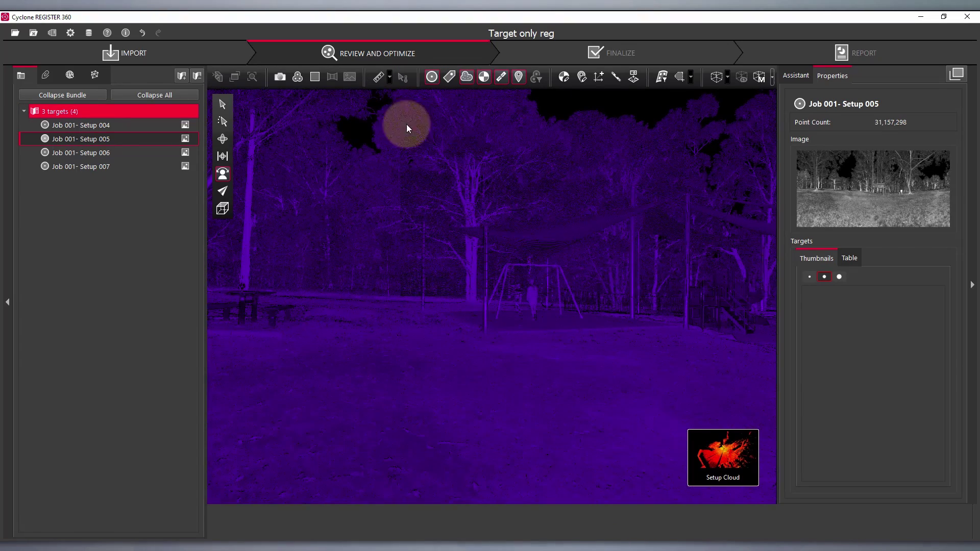
left_click(298, 78)
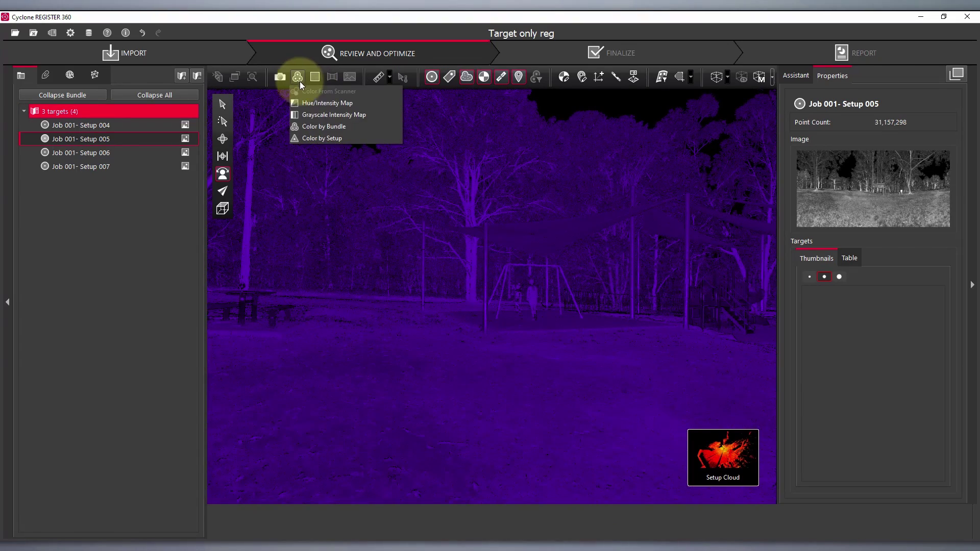
left_click(356, 115)
Examine the black-and-white targets around Job 001- Setup 005, including those at the open picnic table and on the far grass
left_click_drag(507, 252, 399, 311)
scroll(399, 357, "up", 5)
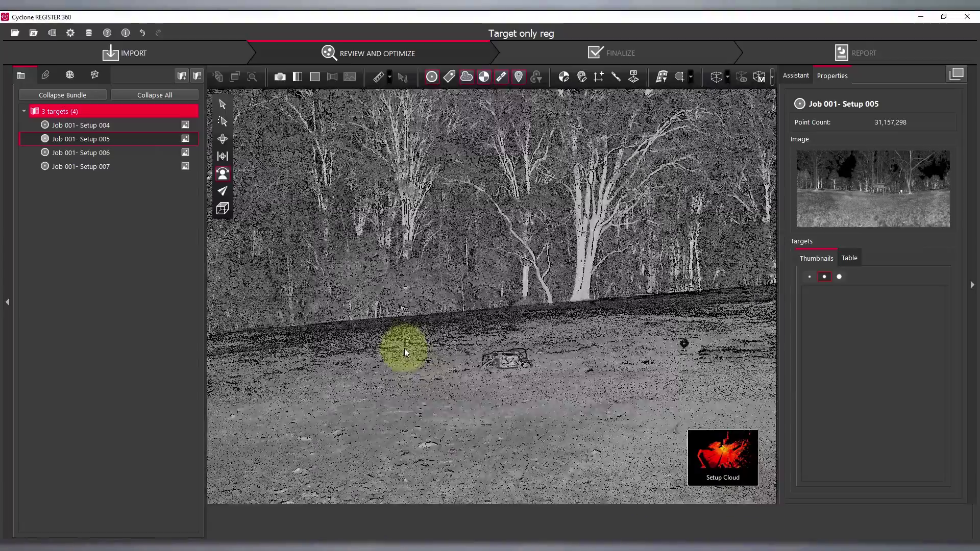
left_click_drag(404, 348, 564, 323)
scroll(511, 362, "up", 5)
scroll(517, 363, "down", 2)
scroll(517, 363, "down", 4)
scroll(541, 325, "up", 5)
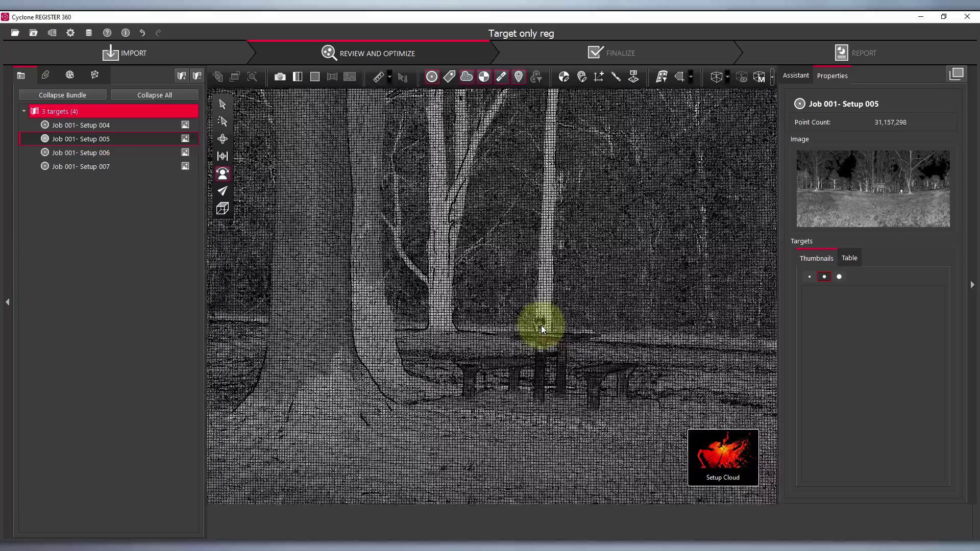
scroll(541, 325, "down", 5)
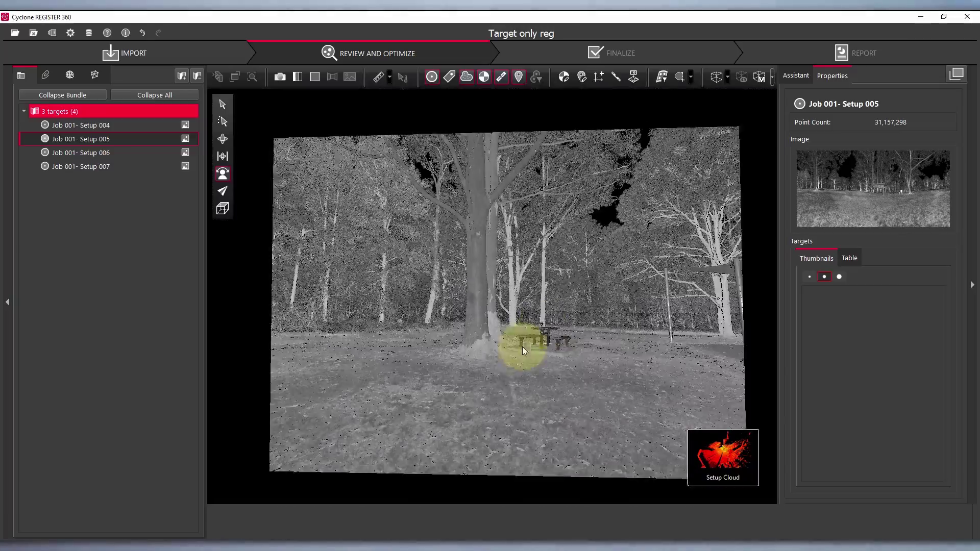
left_click_drag(473, 366, 533, 395)
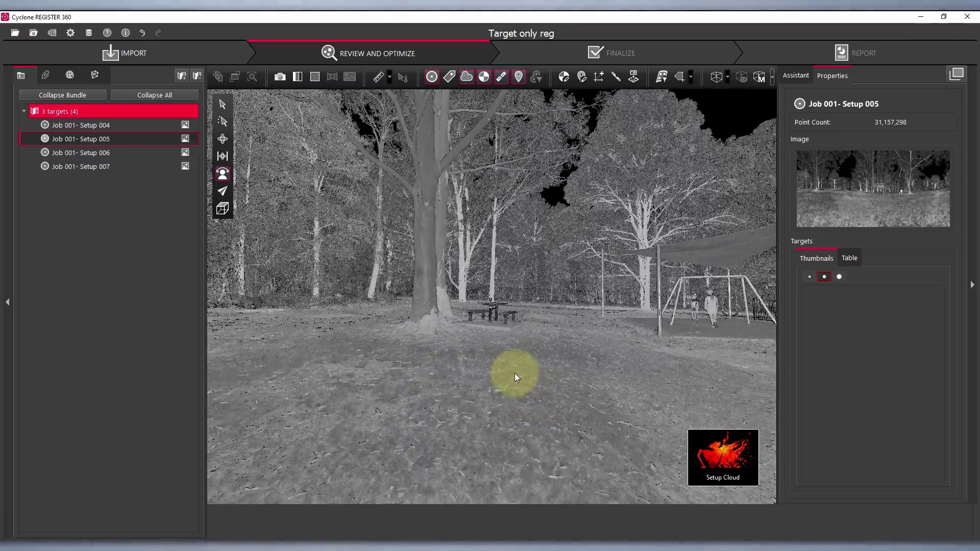
left_click_drag(497, 366, 457, 332)
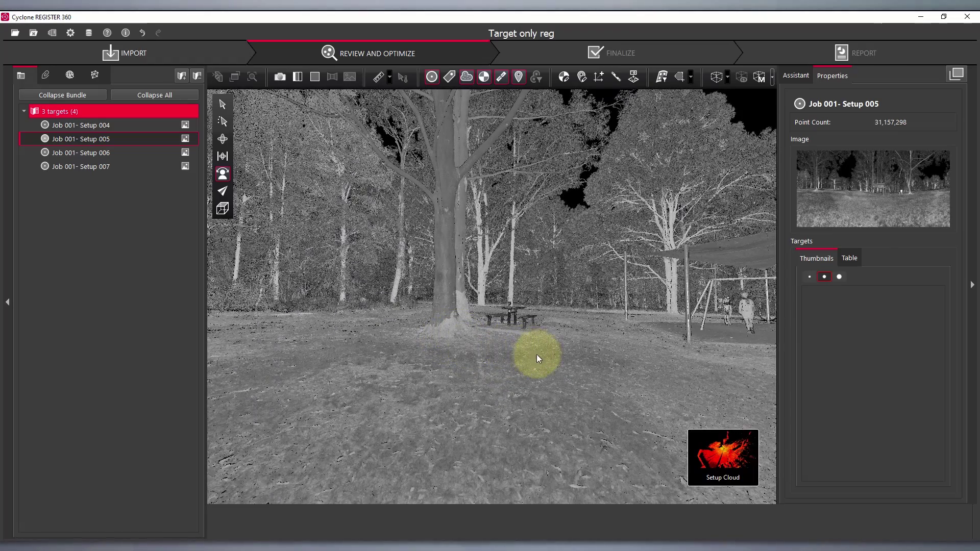
left_click_drag(532, 354, 422, 337)
scroll(625, 326, "up", 2)
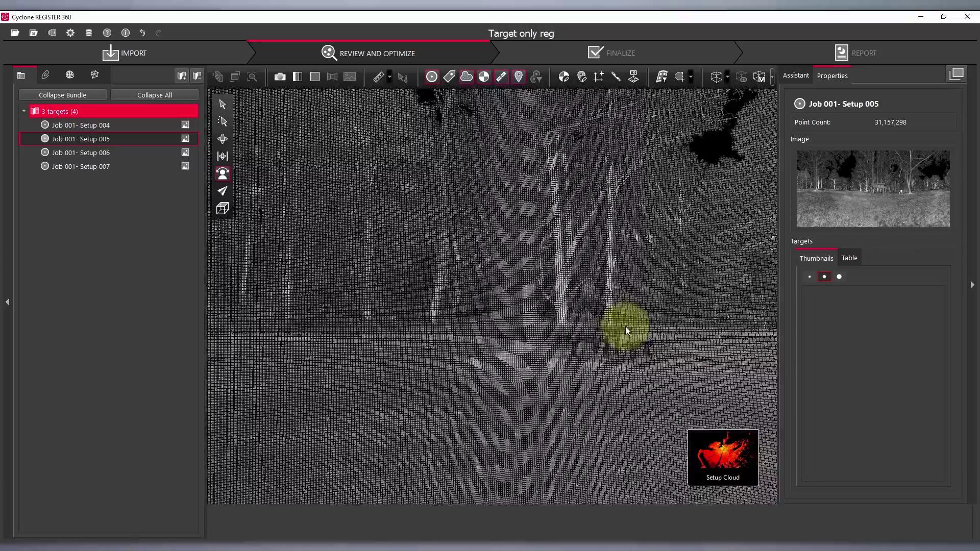
scroll(625, 326, "up", 3)
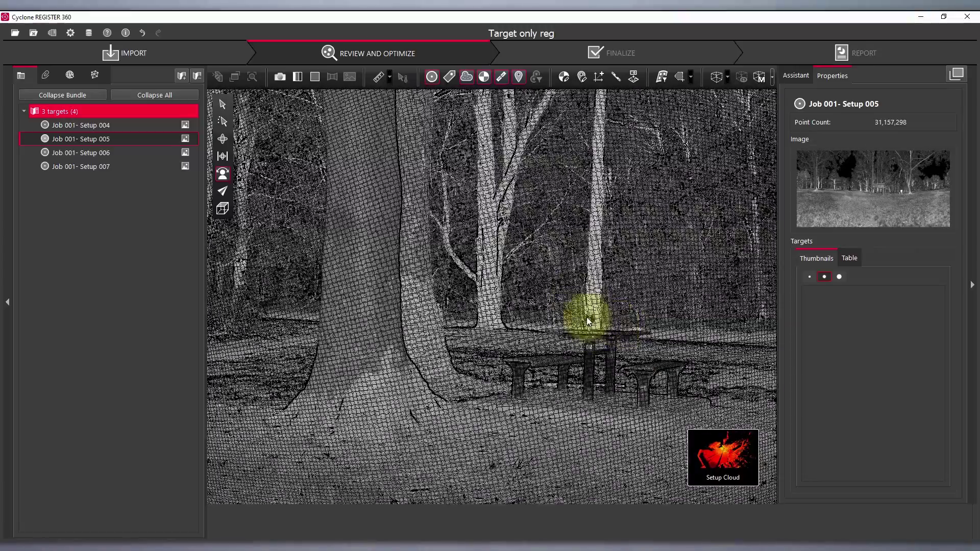
scroll(586, 319, "down", 5)
scroll(579, 326, "up", 3)
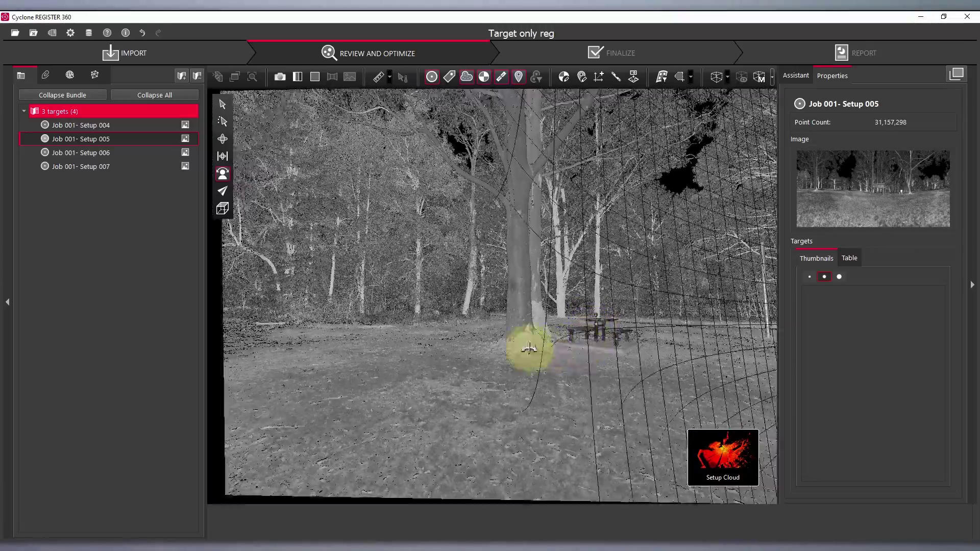
left_click_drag(529, 348, 422, 347)
left_click_drag(619, 350, 427, 348)
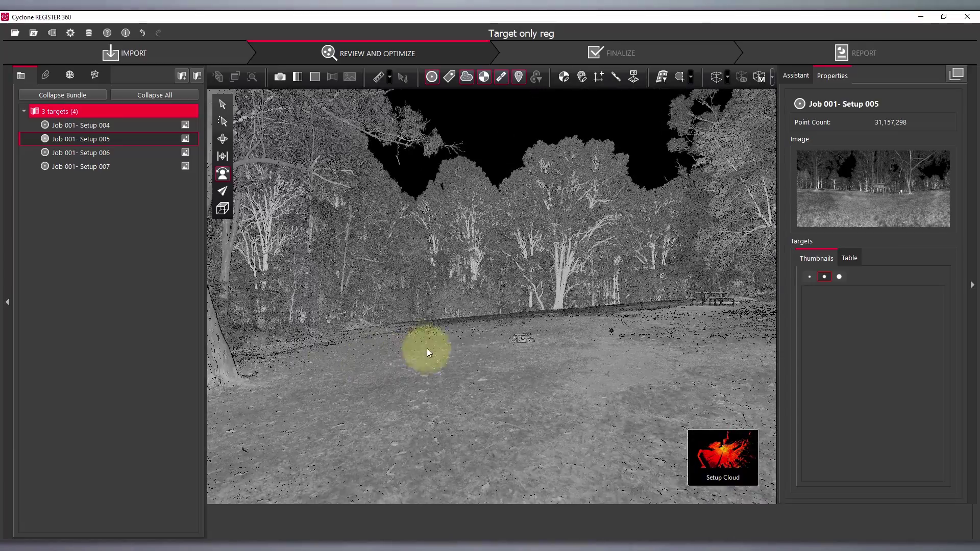
scroll(469, 328, "up", 5)
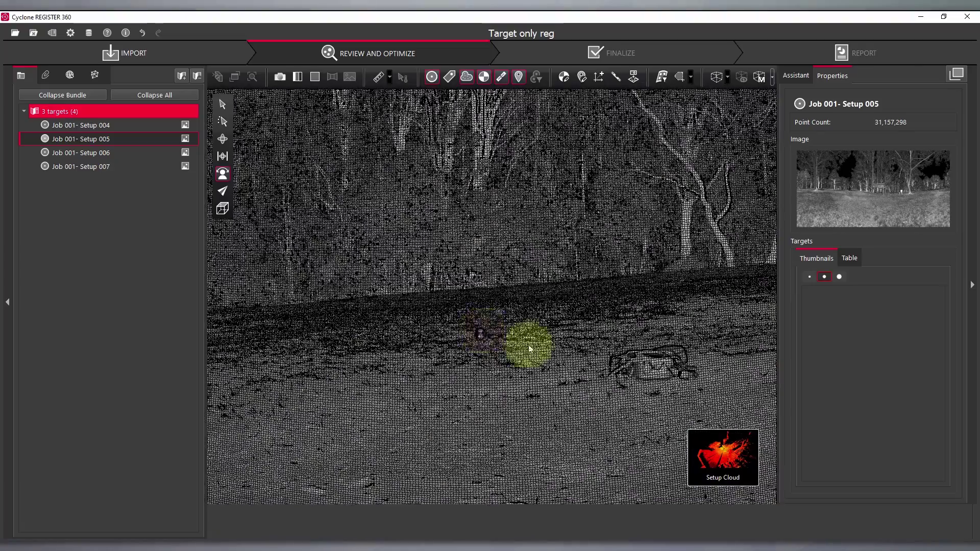
Return to the site map of the 3 targets bundle and reopen the setup cloud of Job 001- Setup 005
left_click(81, 113)
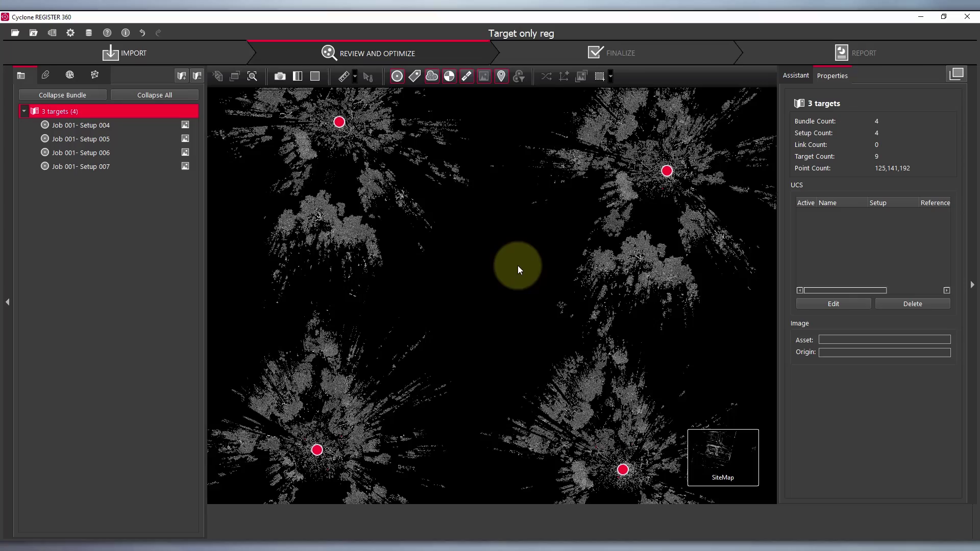
scroll(517, 265, "down", 2)
middle_click_drag(518, 288, 512, 249)
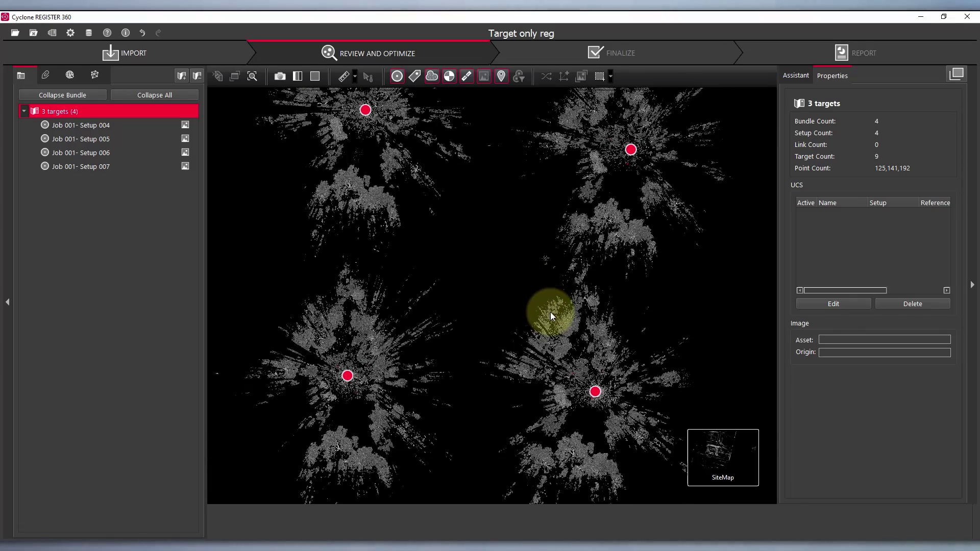
scroll(599, 394, "up", 3)
scroll(599, 394, "down", 3)
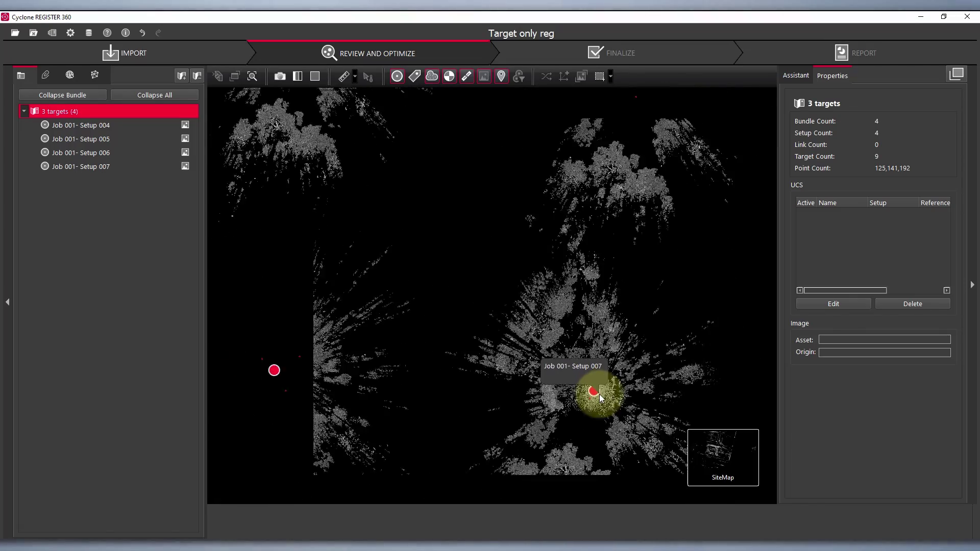
left_click_drag(490, 295, 528, 360)
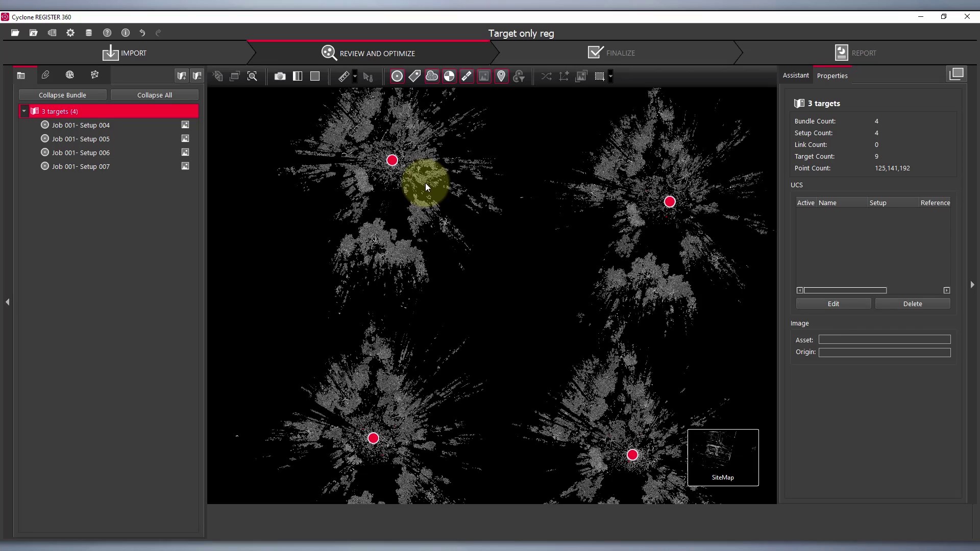
left_click_drag(425, 183, 468, 284)
scroll(426, 208, "up", 3)
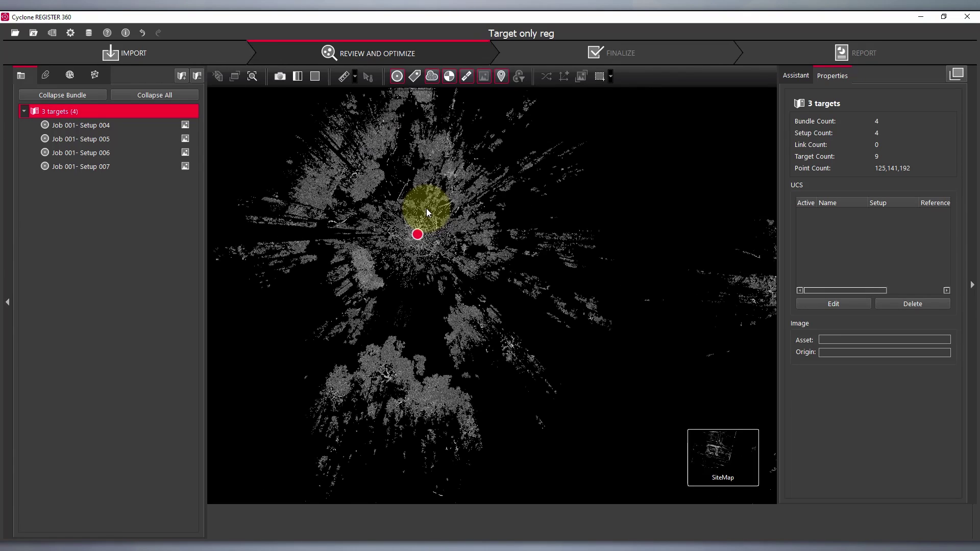
left_click(416, 234)
mouse_move(708, 456)
left_click(656, 455)
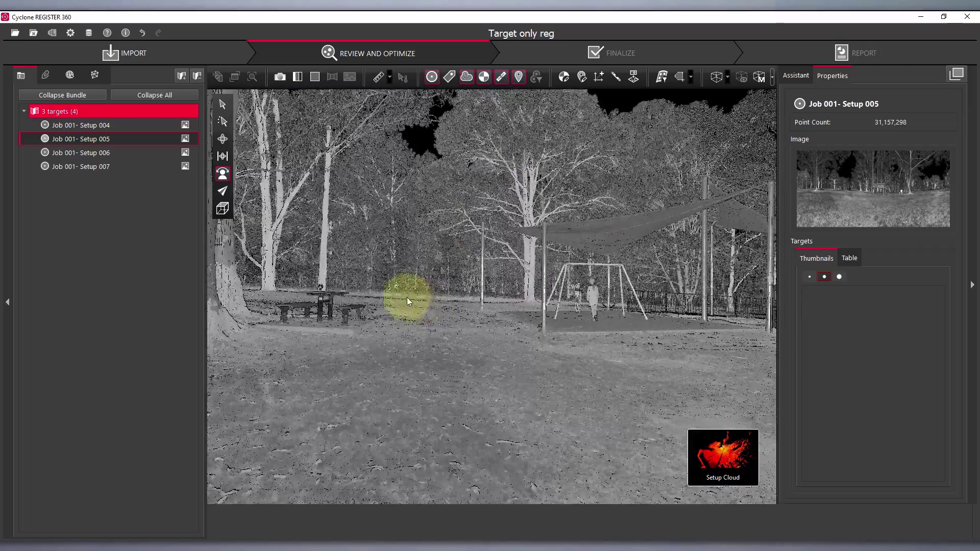
Add a new B&W target at the centre of the checkered target above the sheltered picnic table in Setup 005
left_click_drag(395, 300, 719, 328)
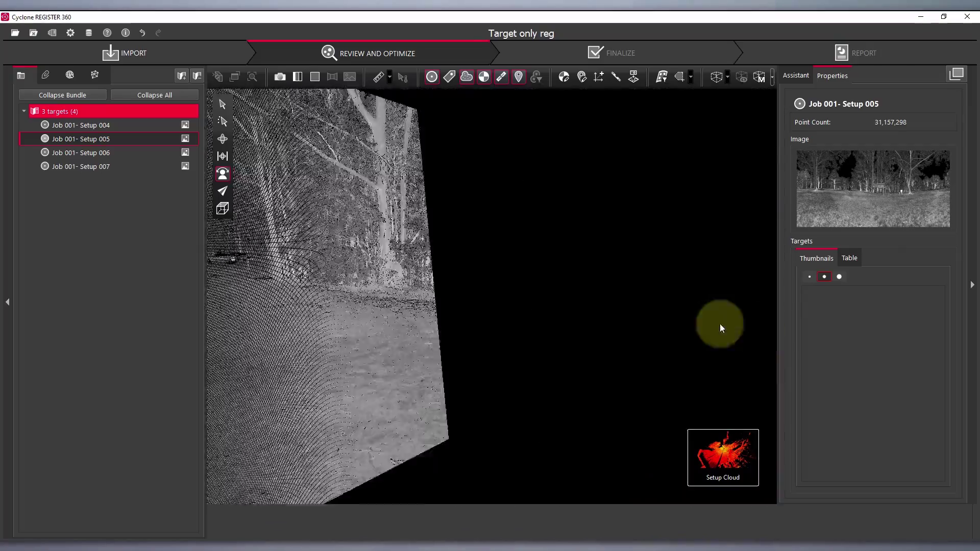
left_click_drag(419, 316, 568, 314)
scroll(569, 315, "up", 5)
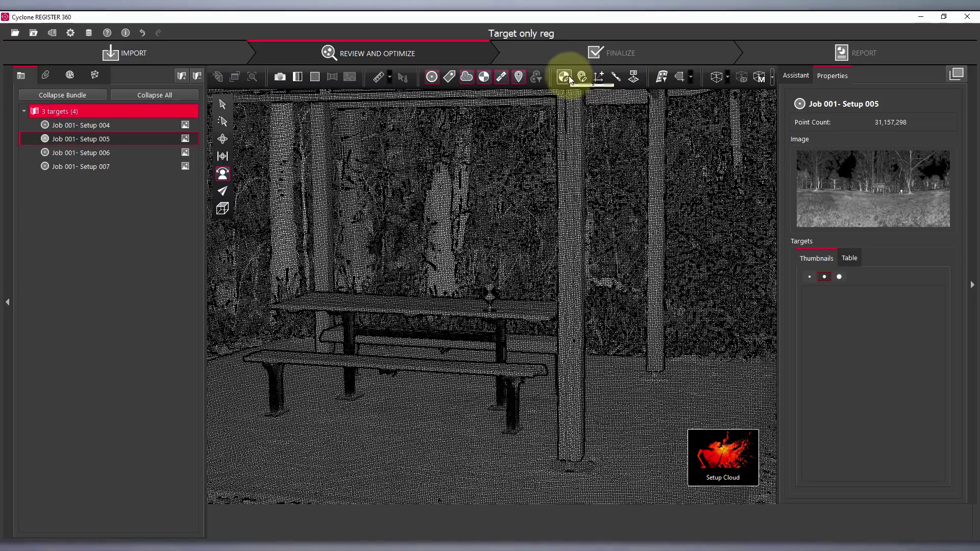
left_click(565, 77)
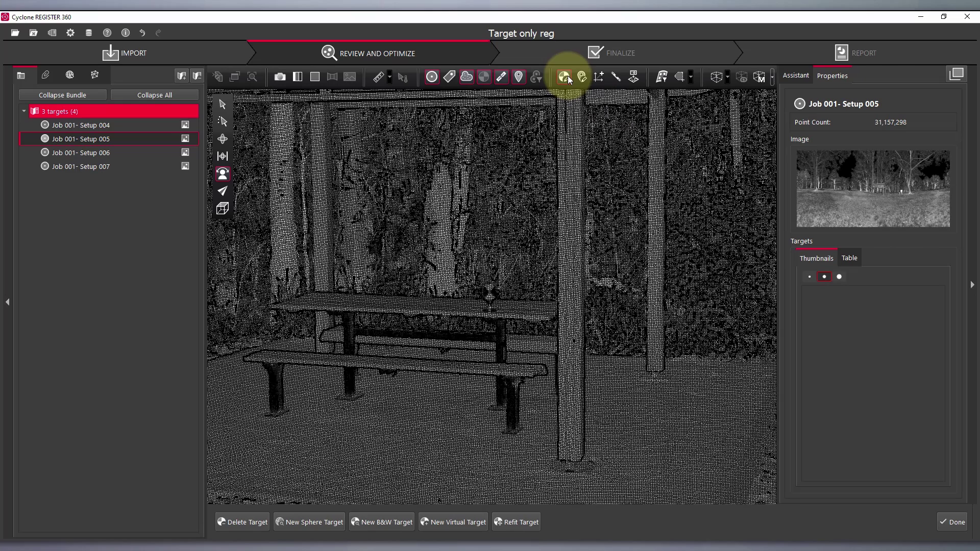
left_click(378, 523)
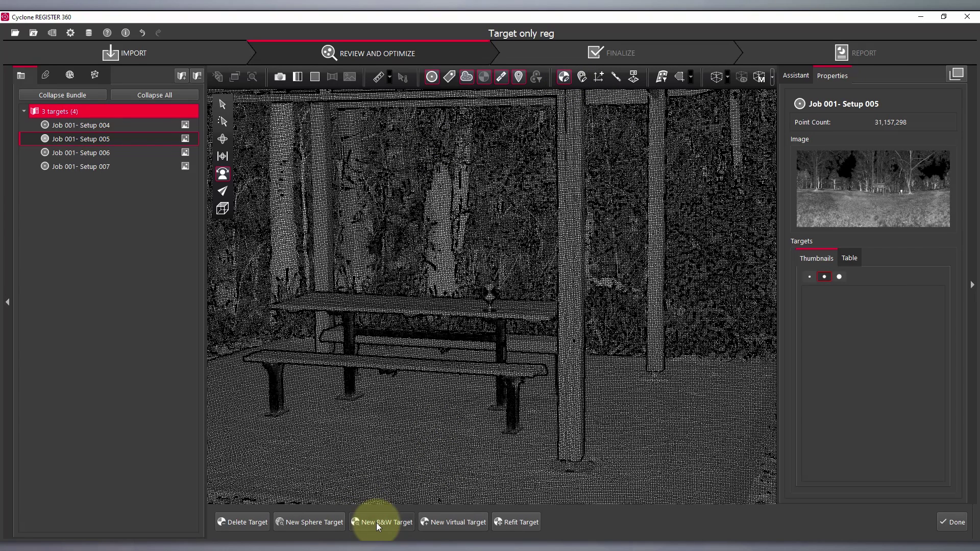
left_click(490, 293)
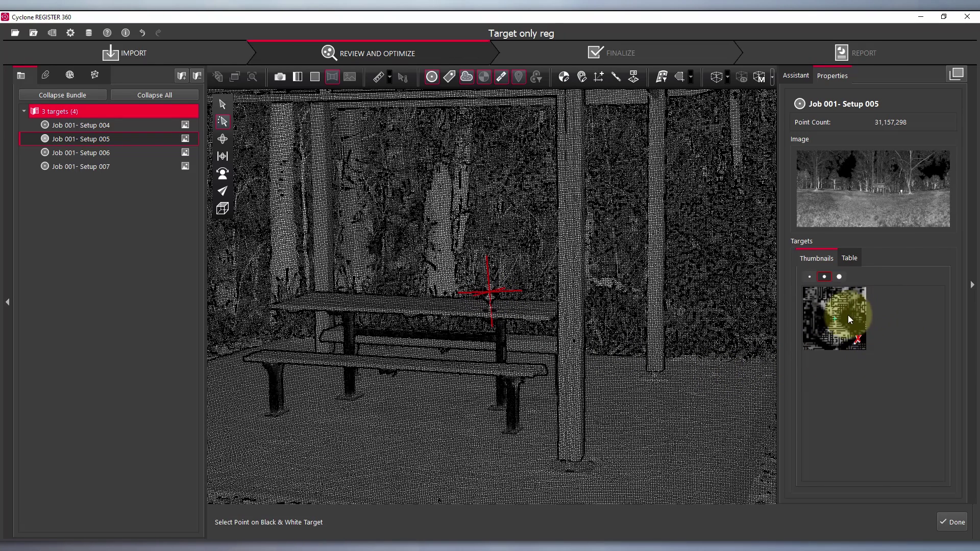
left_click(956, 523)
Add a second B&W target to Setup 005 on the checkered target above the open picnic table near the large tree
mouse_move(364, 380)
left_mouse_down()
mouse_move(615, 362)
mouse_move(115, 336)
left_mouse_up()
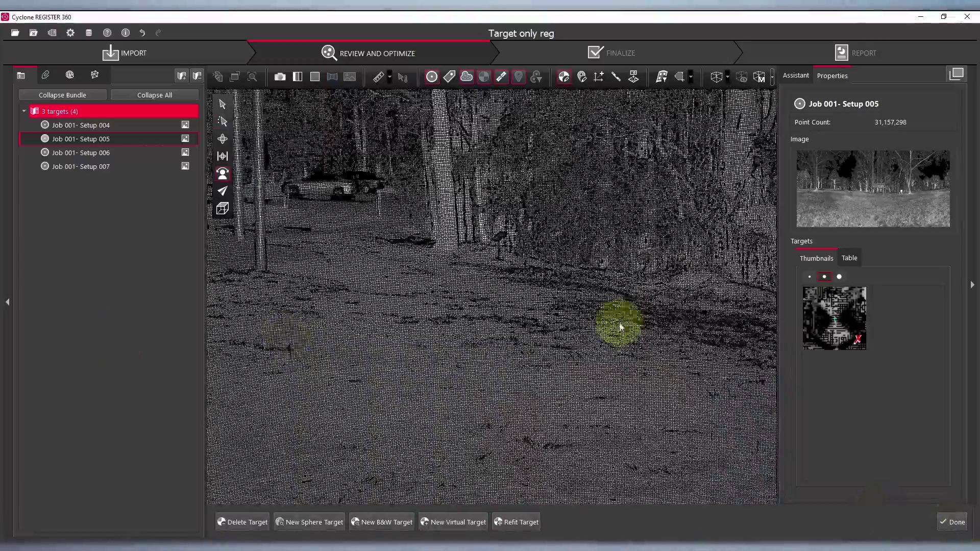
left_click_drag(620, 326, 183, 322)
left_click_drag(511, 325, 163, 305)
left_click_drag(512, 301, 179, 247)
left_click_drag(512, 284, 207, 260)
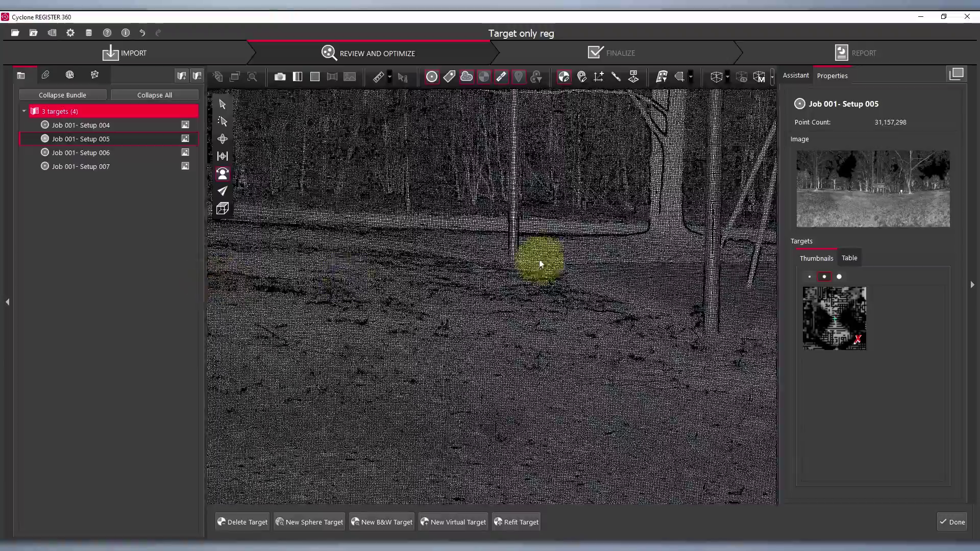
left_click_drag(539, 262, 199, 245)
scroll(341, 225, "up", 5)
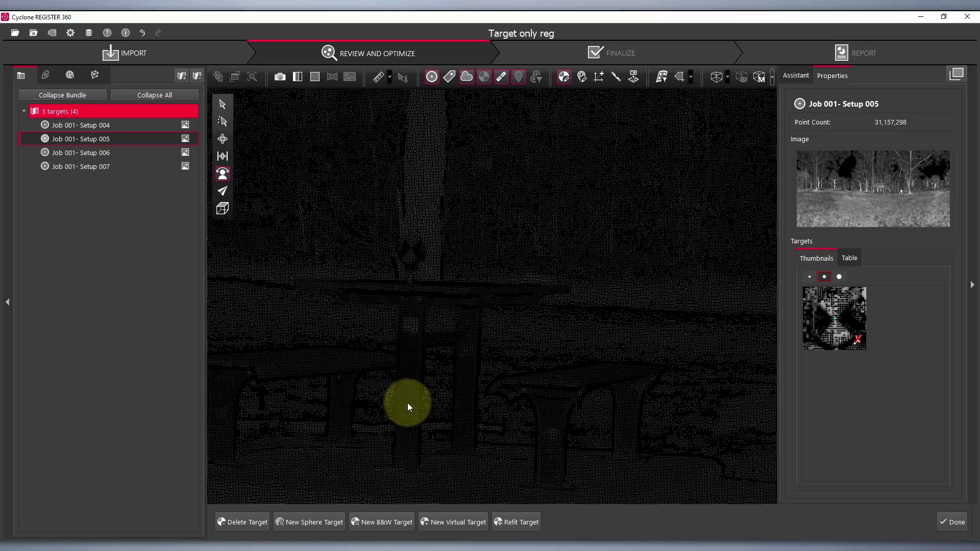
left_click(380, 520)
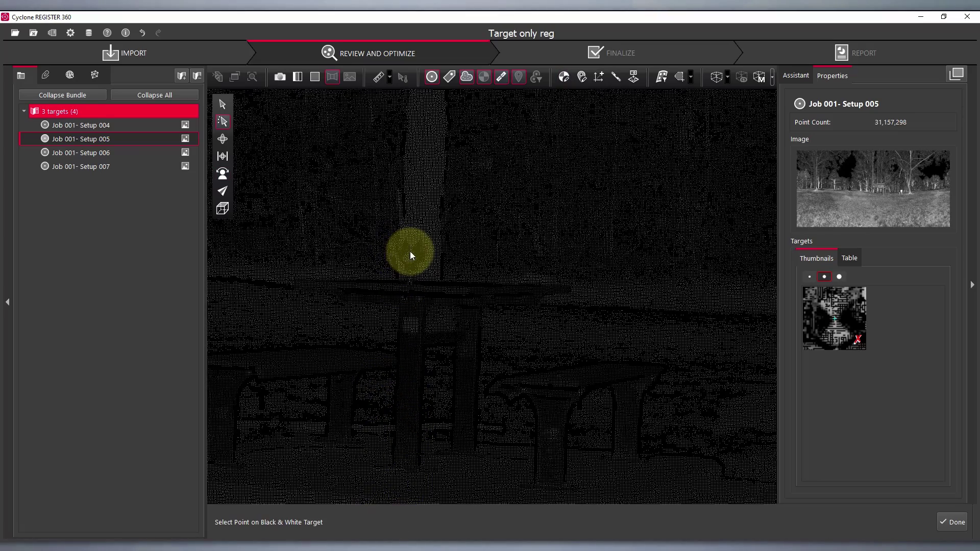
left_click(412, 248)
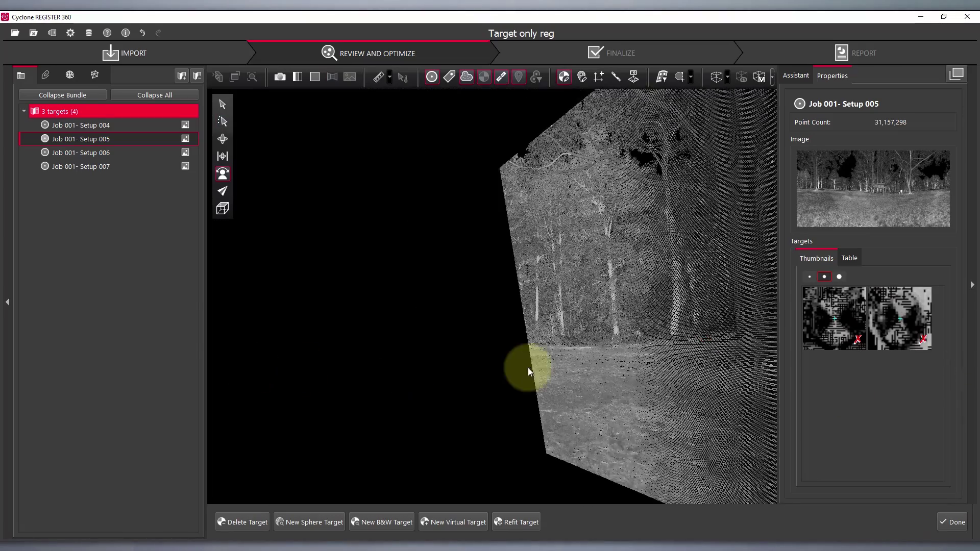
Add a third B&W target to Setup 005 on the far grass before the tree line, then finish and return to the site map
left_click_drag(528, 371, 714, 375)
left_click_drag(323, 378, 582, 369)
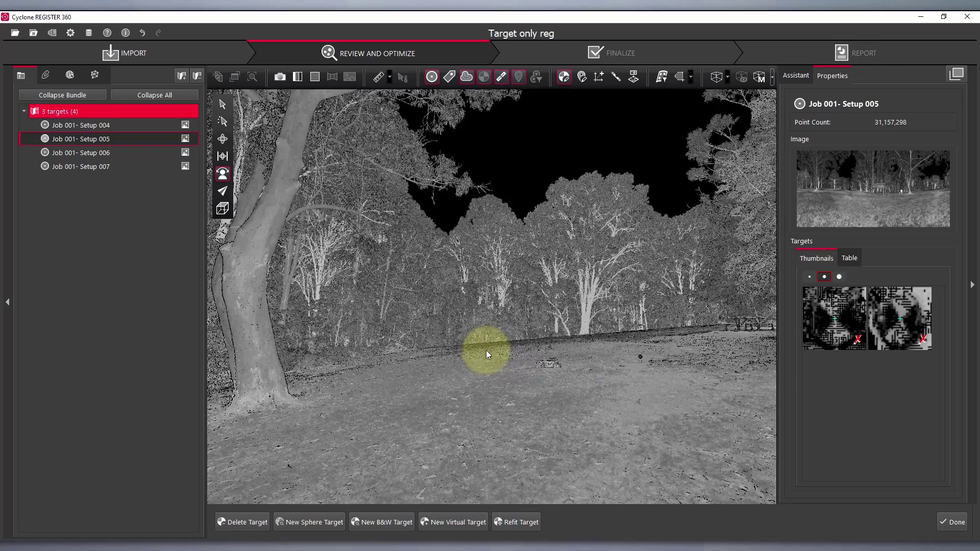
scroll(505, 361, "up", 5)
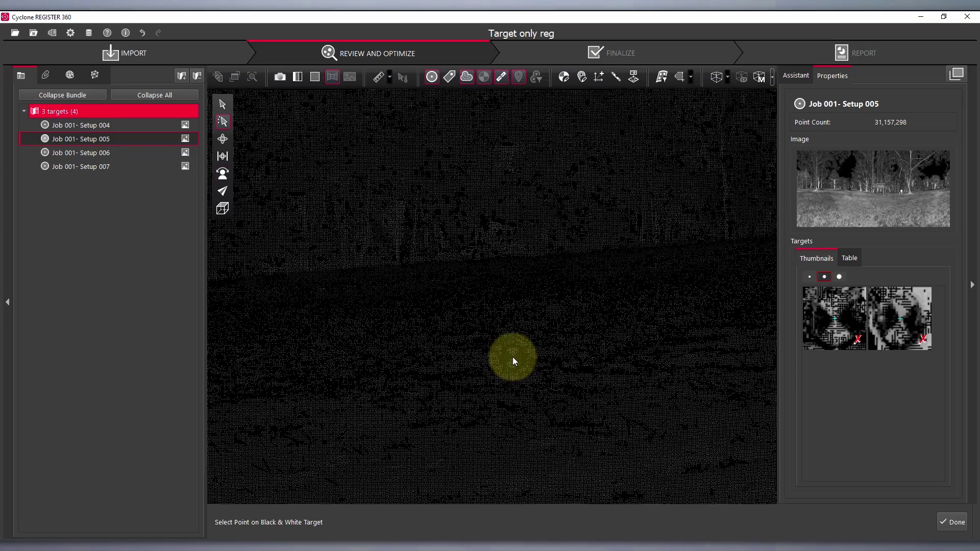
left_click(513, 357)
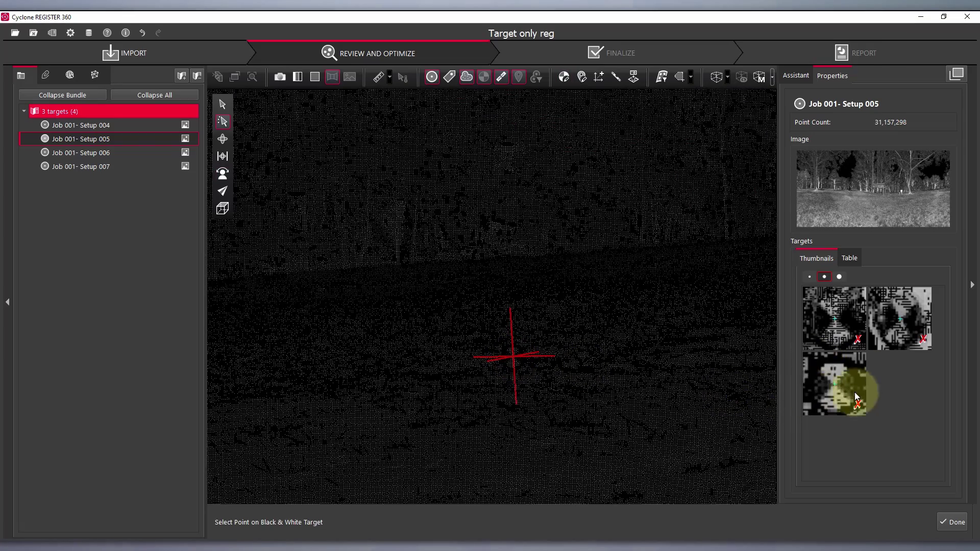
left_click(960, 522)
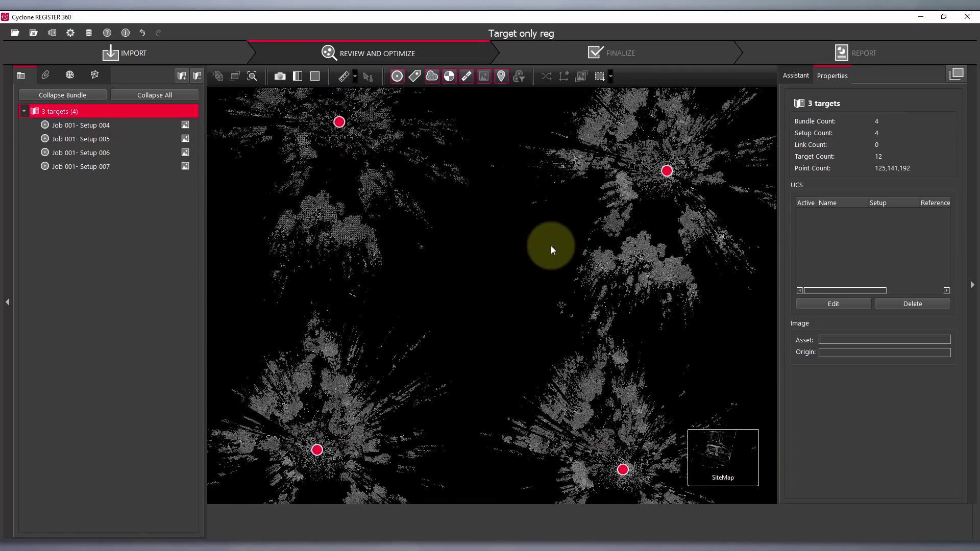
Examine the four unlinked setups of the 3 targets bundle and the targets added around each one on the site map
left_click_drag(659, 140, 510, 230)
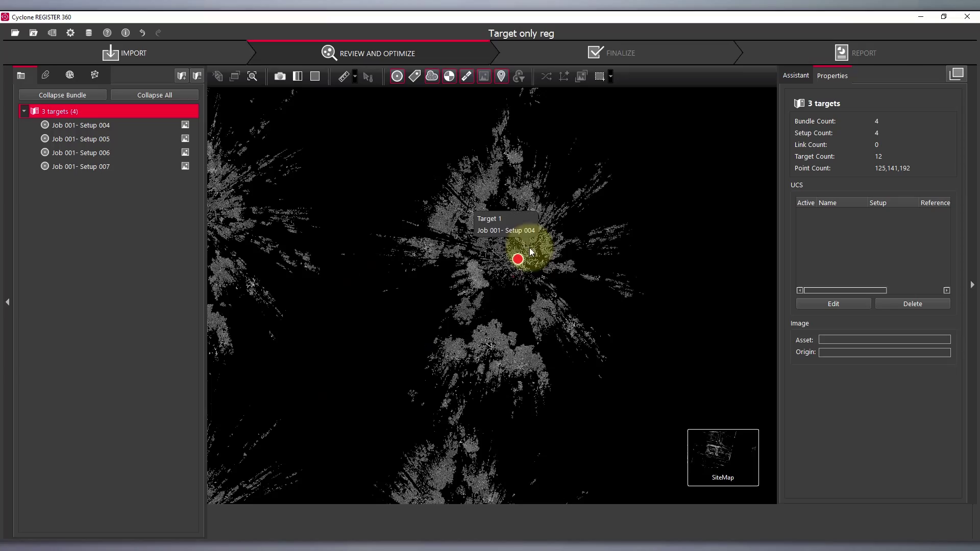
left_click_drag(482, 313, 627, 307)
scroll(703, 248, "up", 4)
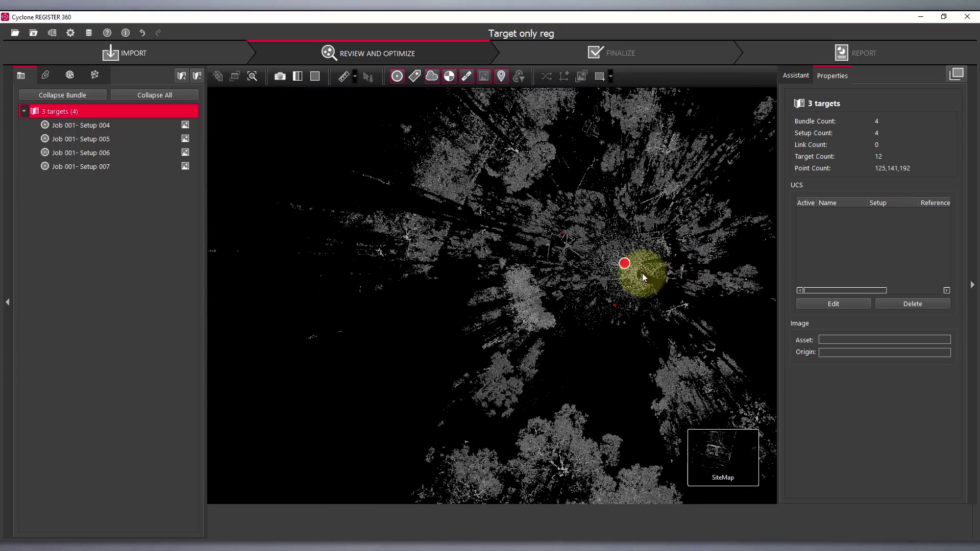
scroll(546, 305, "down", 4)
left_click_drag(459, 344, 570, 228)
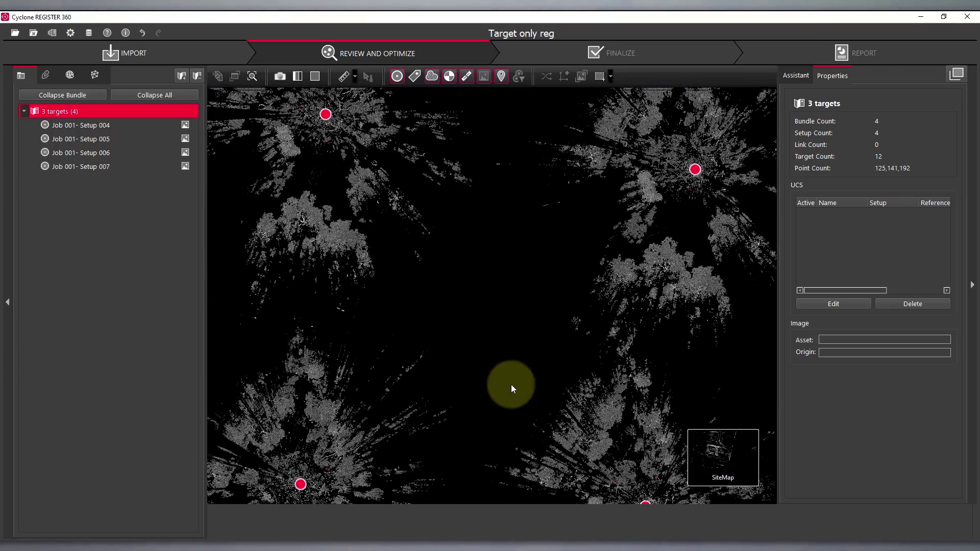
left_click_drag(511, 386, 521, 271)
scroll(511, 330, "down", 2)
scroll(527, 330, "up", 3)
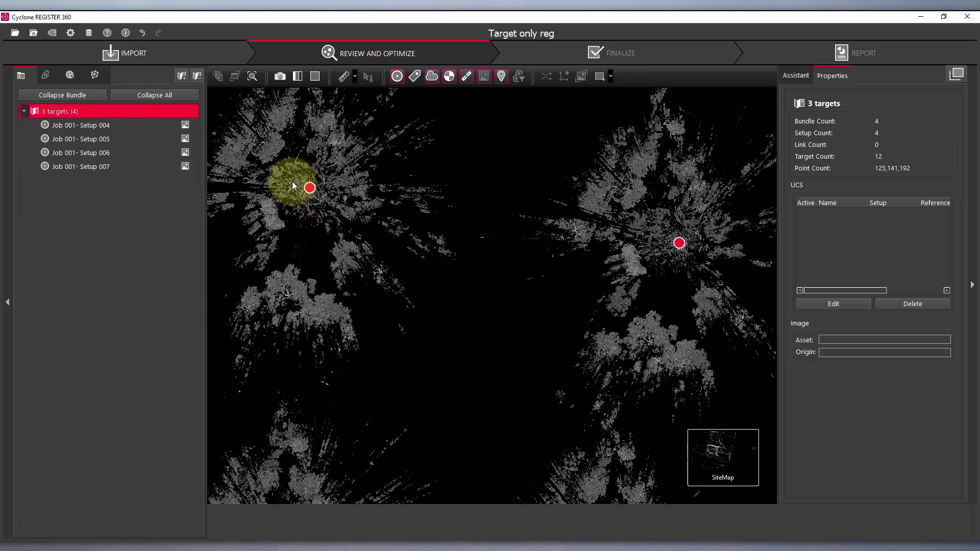
Link Job 001- Setup 005 and Job 001- Setup 004 by matching their targets, and close the matching result
left_click(309, 189)
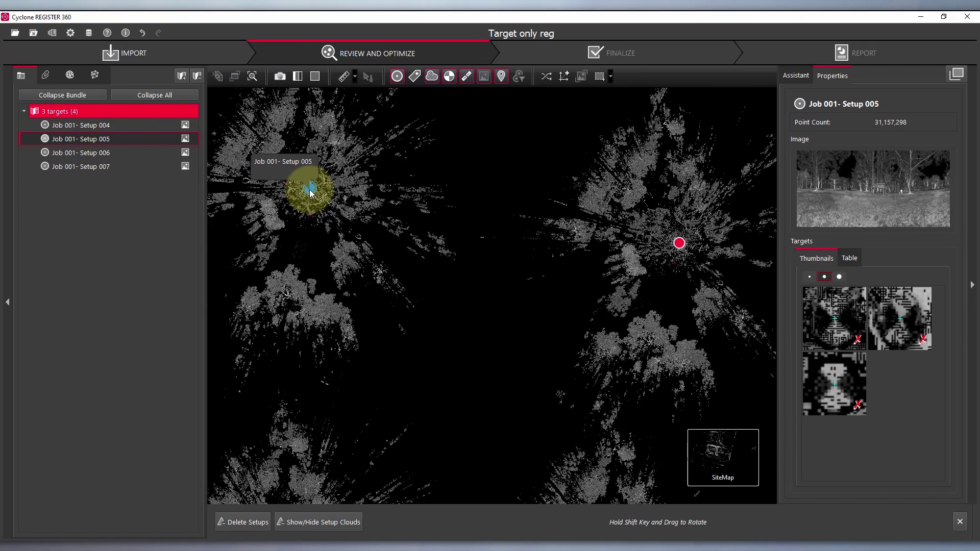
left_click(680, 246, "ctrl")
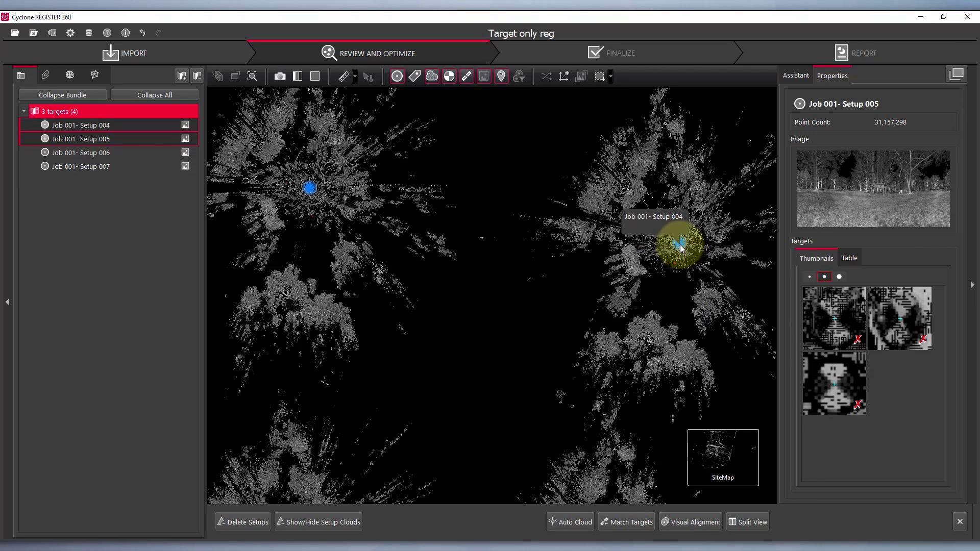
left_click(629, 522)
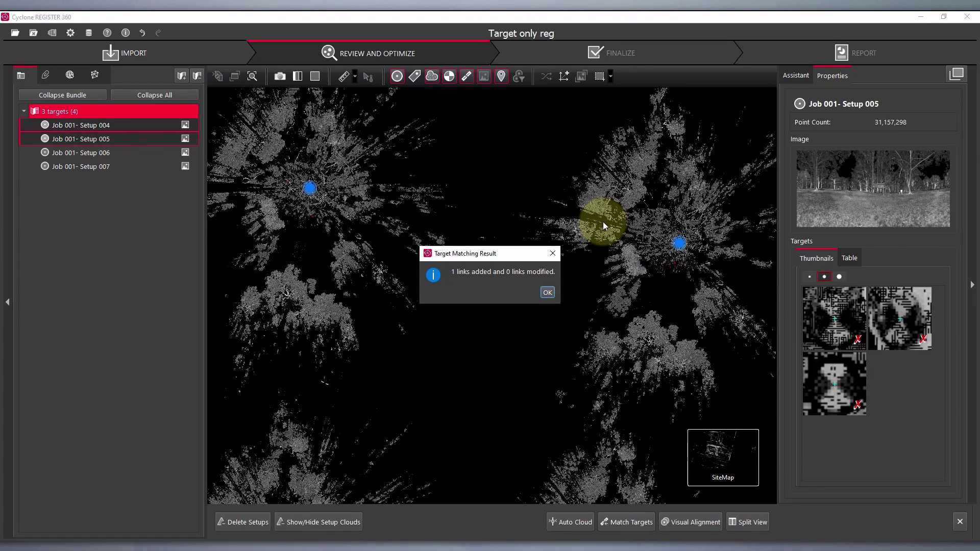
left_click(546, 292)
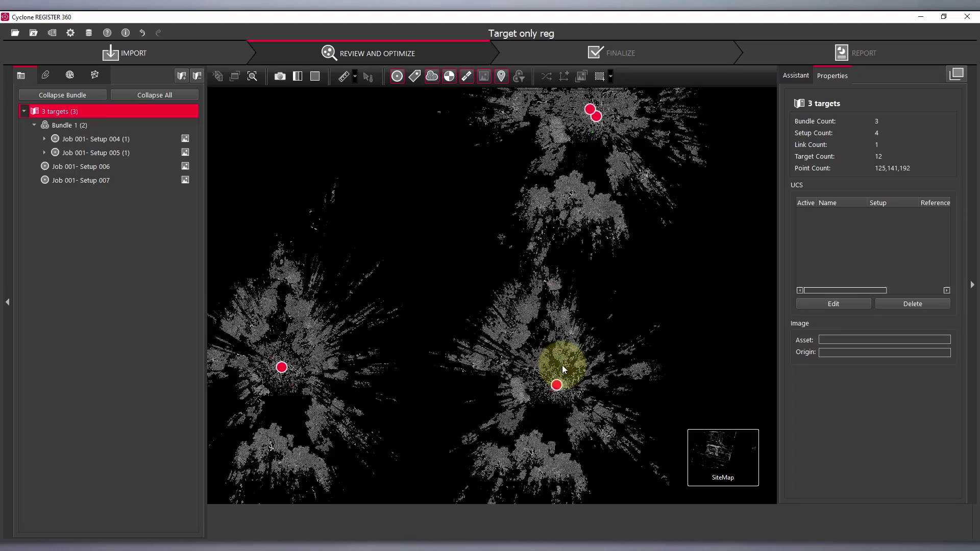
Match the targets of Job 001- Setup 004 with those of Job 001- Setup 007 to link the two setups
left_click(595, 115)
left_click(557, 388, "ctrl")
left_click(627, 522)
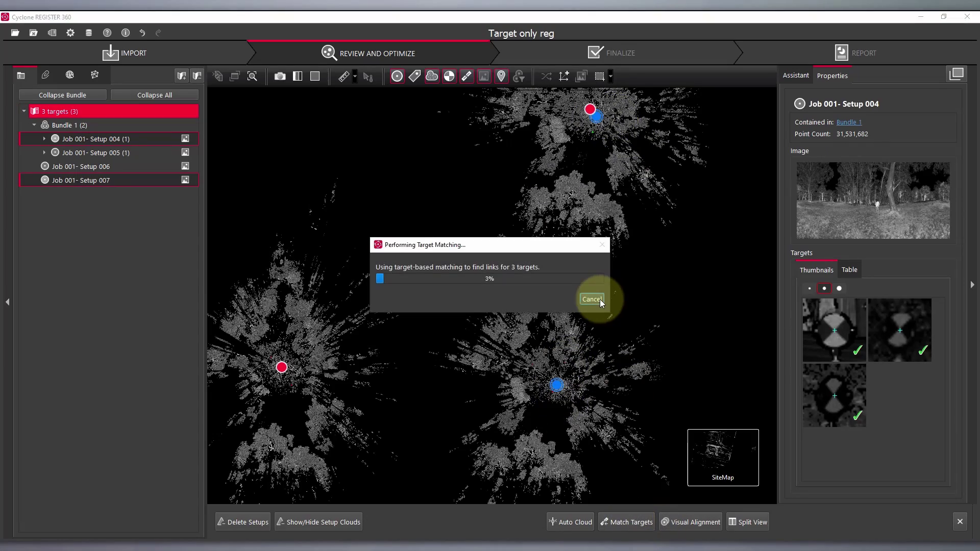
Match the targets of Job 001- Setup 005 with those of Job 001- Setup 006 to link the two setups
left_click(591, 112)
left_click(282, 370, "ctrl")
left_click(633, 522)
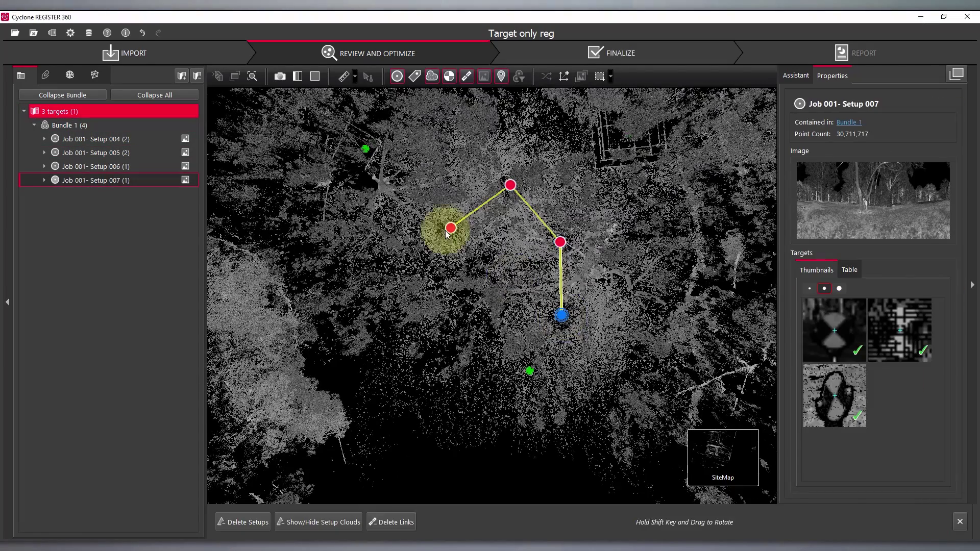
Run target matching on the remaining setup pairs: 006 with 007, 005 with 007, and 004 with 006
left_click(449, 225)
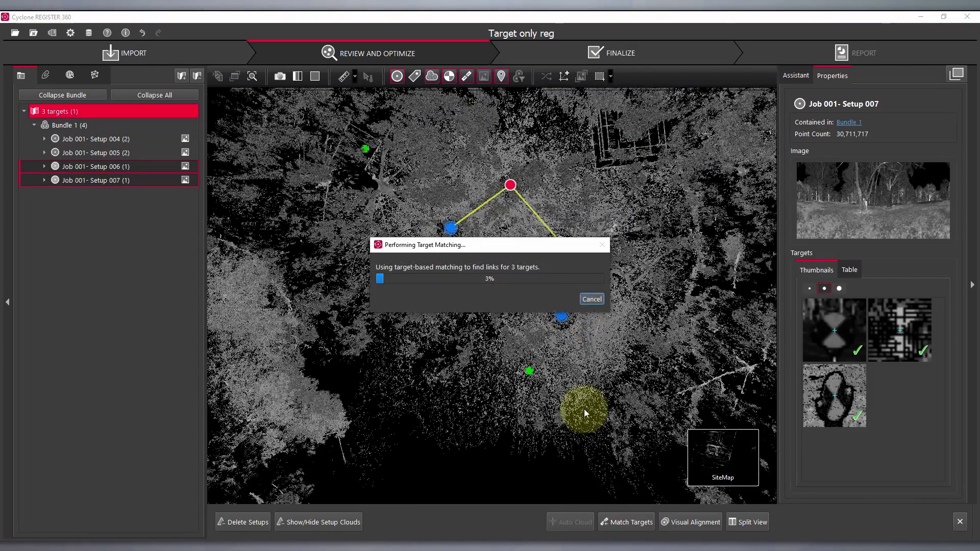
left_click(571, 308)
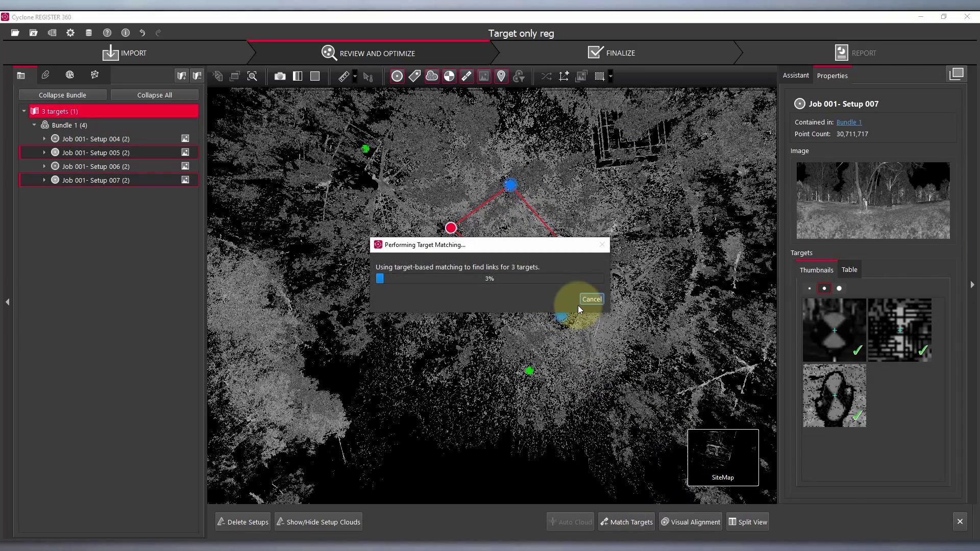
left_click(613, 518)
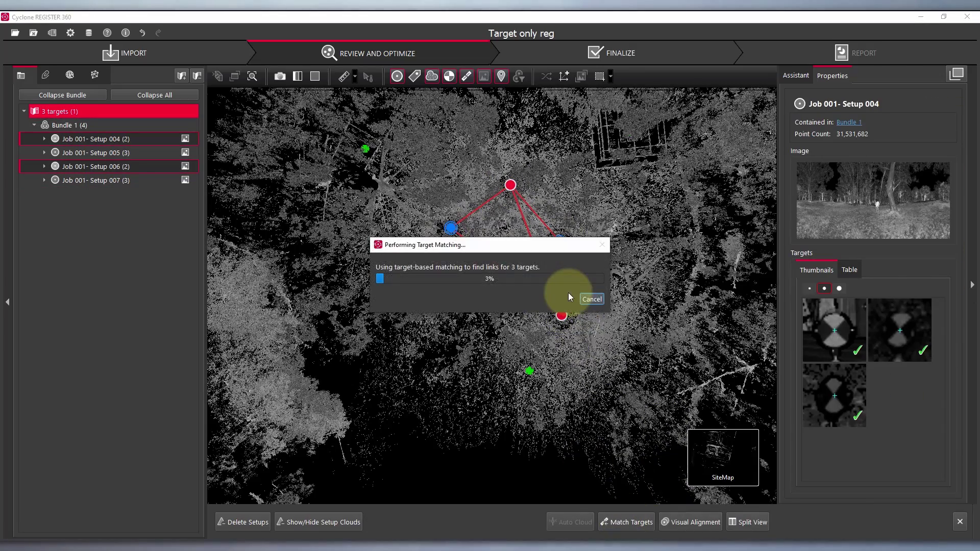
Examine the links between the four setups, the shared target locations on the site map, and the error values of Bundle 1
left_click_drag(525, 301, 459, 376)
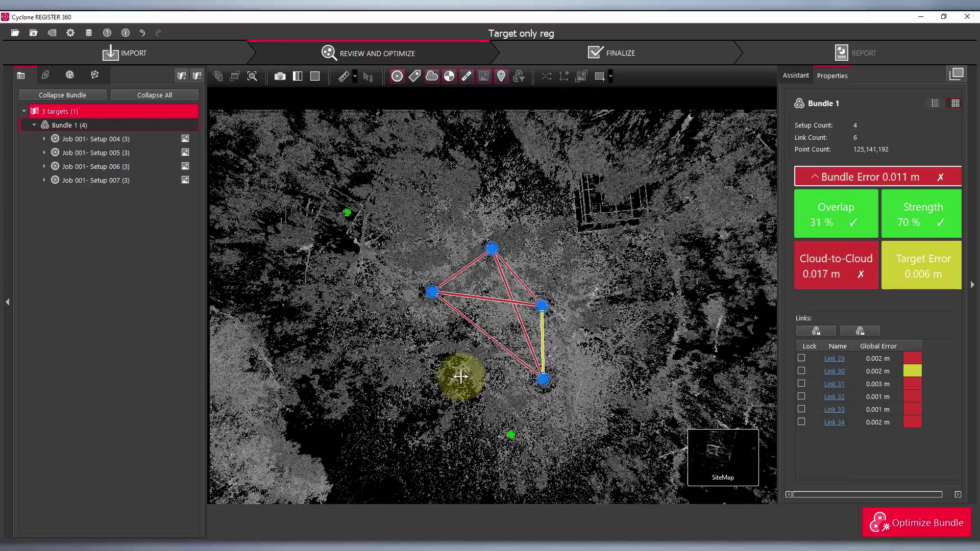
left_click_drag(632, 184, 450, 288)
scroll(471, 271, "down", 3)
left_click_drag(527, 371, 548, 315)
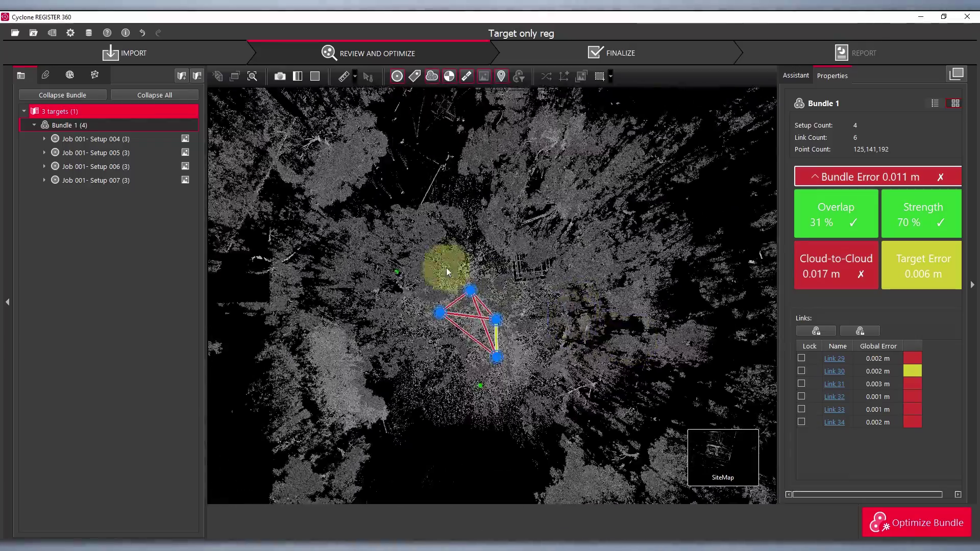
scroll(402, 271, "up", 10)
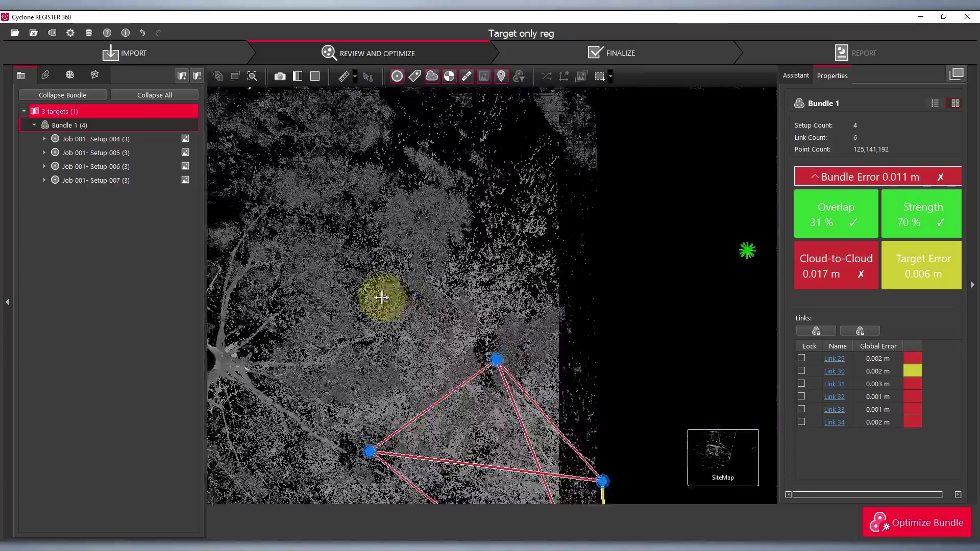
left_click_drag(381, 297, 373, 297)
left_click_drag(576, 295, 448, 287)
scroll(617, 239, "up", 6)
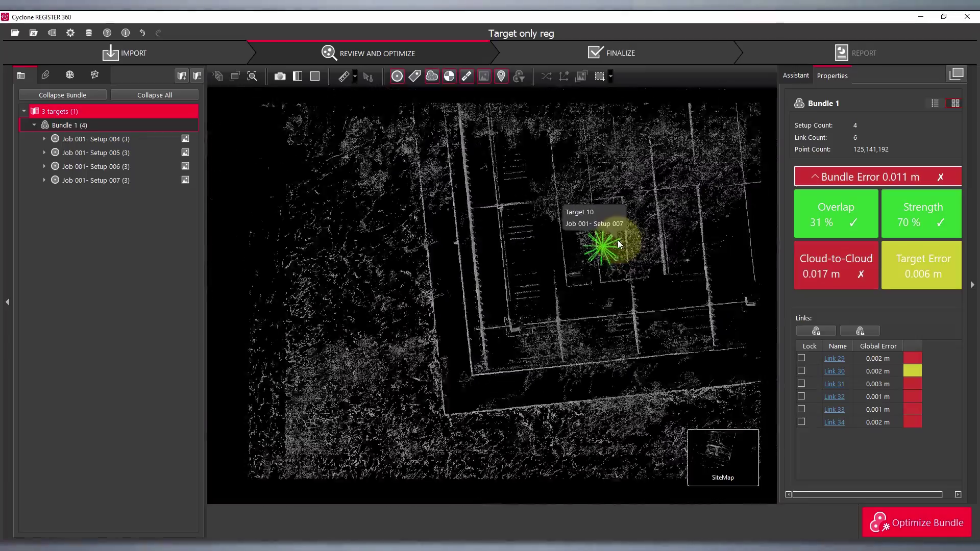
scroll(617, 241, "down", 8)
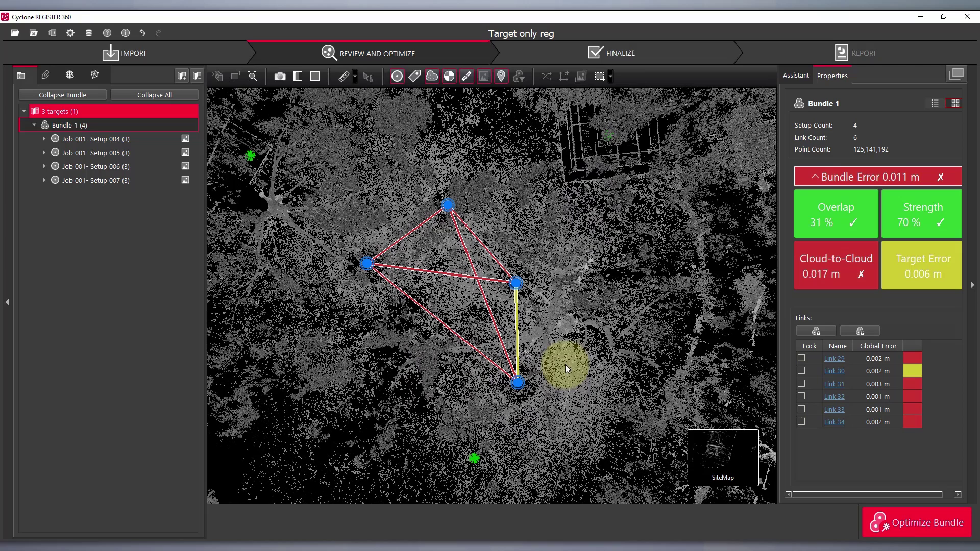
left_click_drag(559, 342, 539, 375)
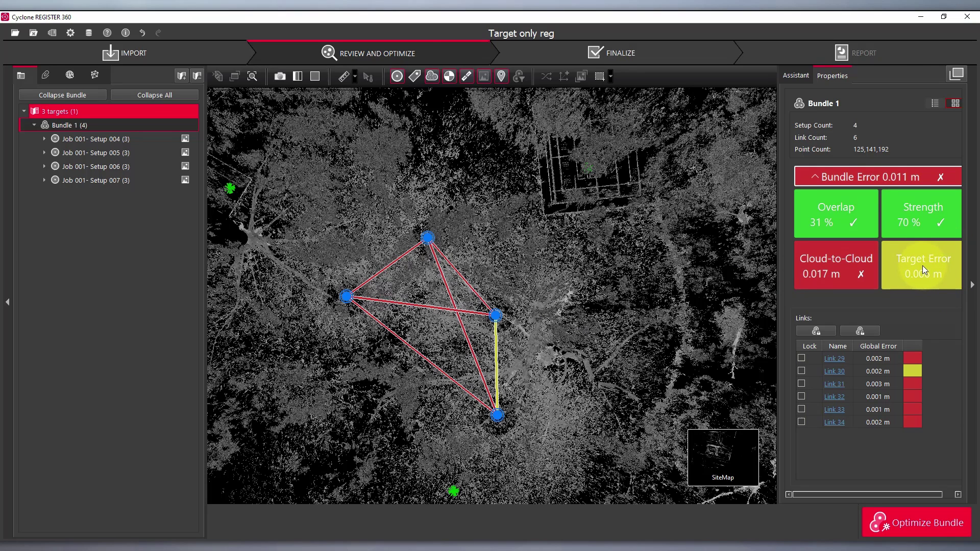
left_click_drag(549, 292, 615, 274)
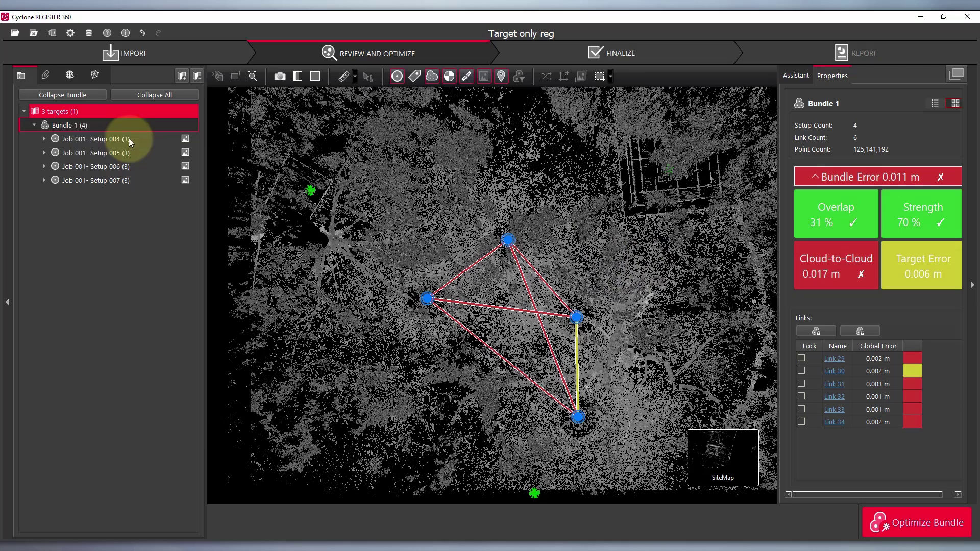
Optimize Bundle 1 with targets only and close the optimization result
right_click(78, 125)
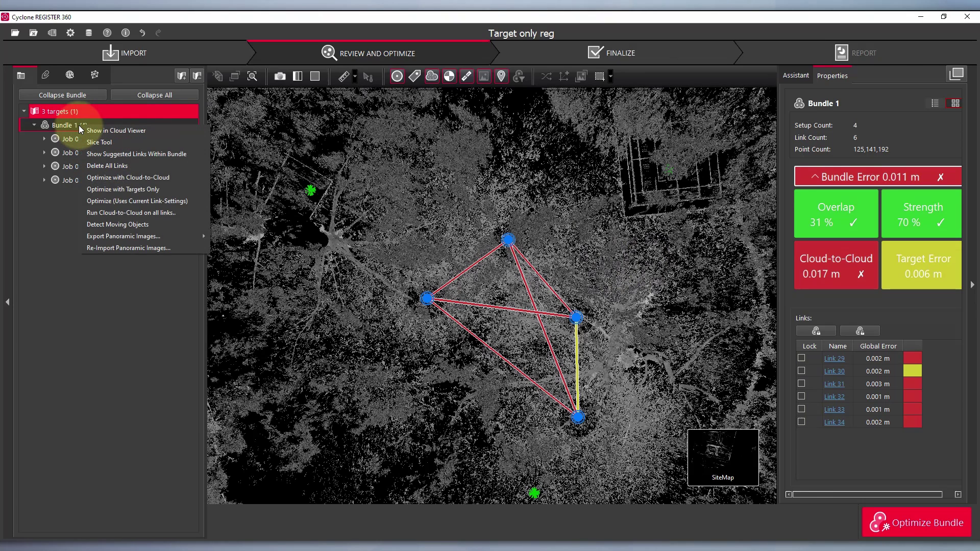
left_click(166, 190)
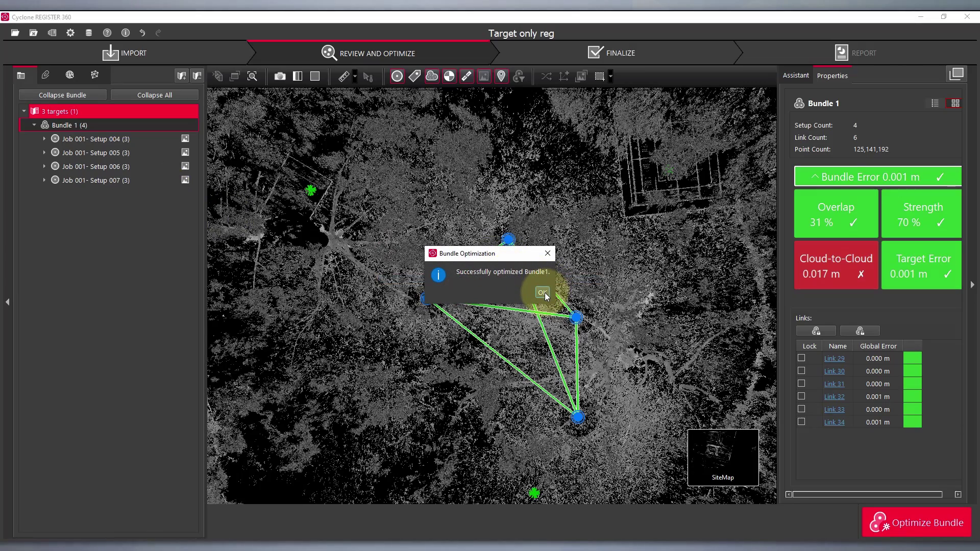
left_click(542, 292)
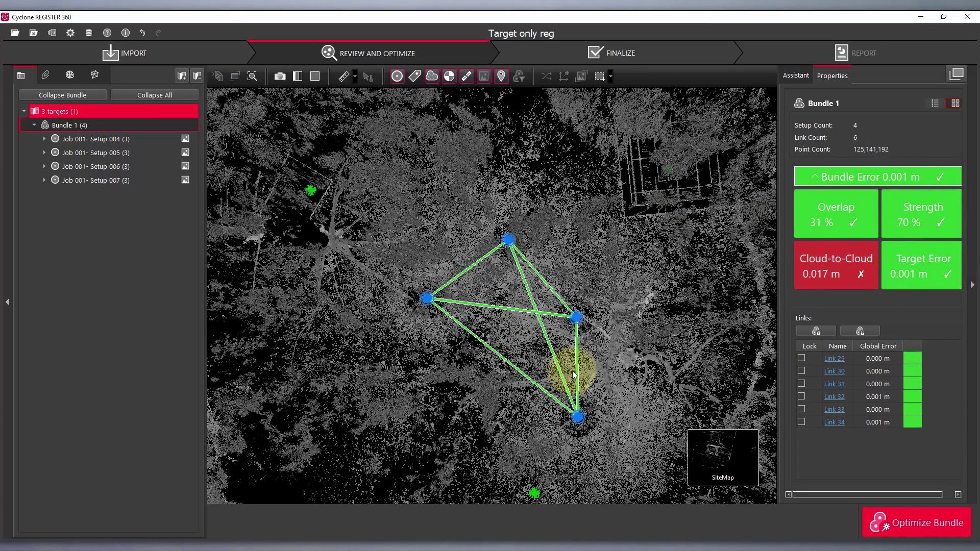
Open the bundle cloud of Bundle 1 and inspect the linked setups and targets in 3D from a low angle
mouse_move(734, 470)
left_click(663, 468)
right_click_drag(505, 442, 502, 357)
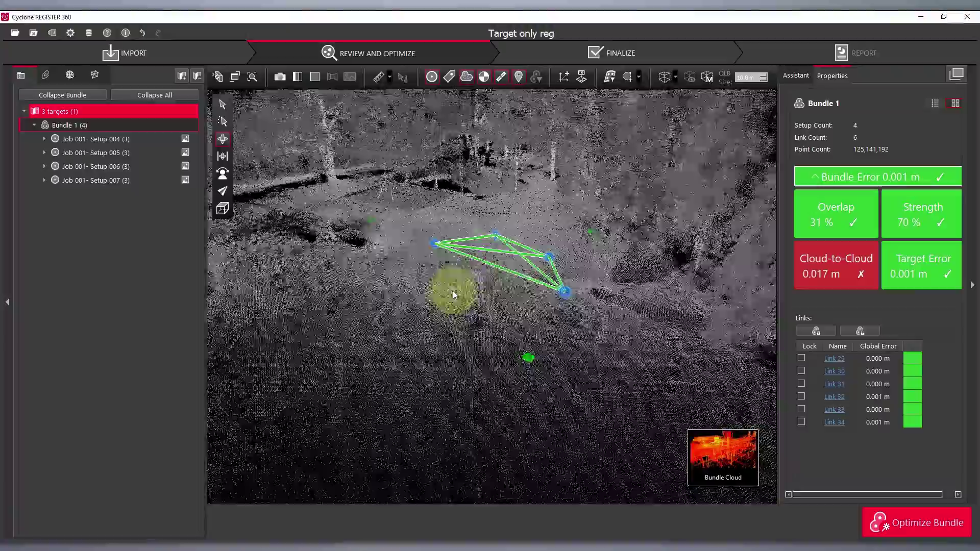
left_click_drag(452, 290, 529, 271)
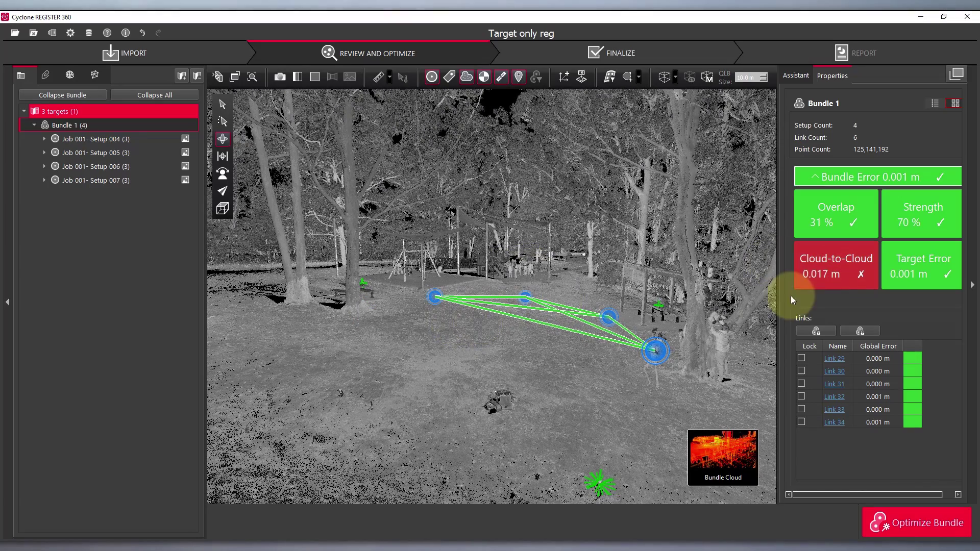